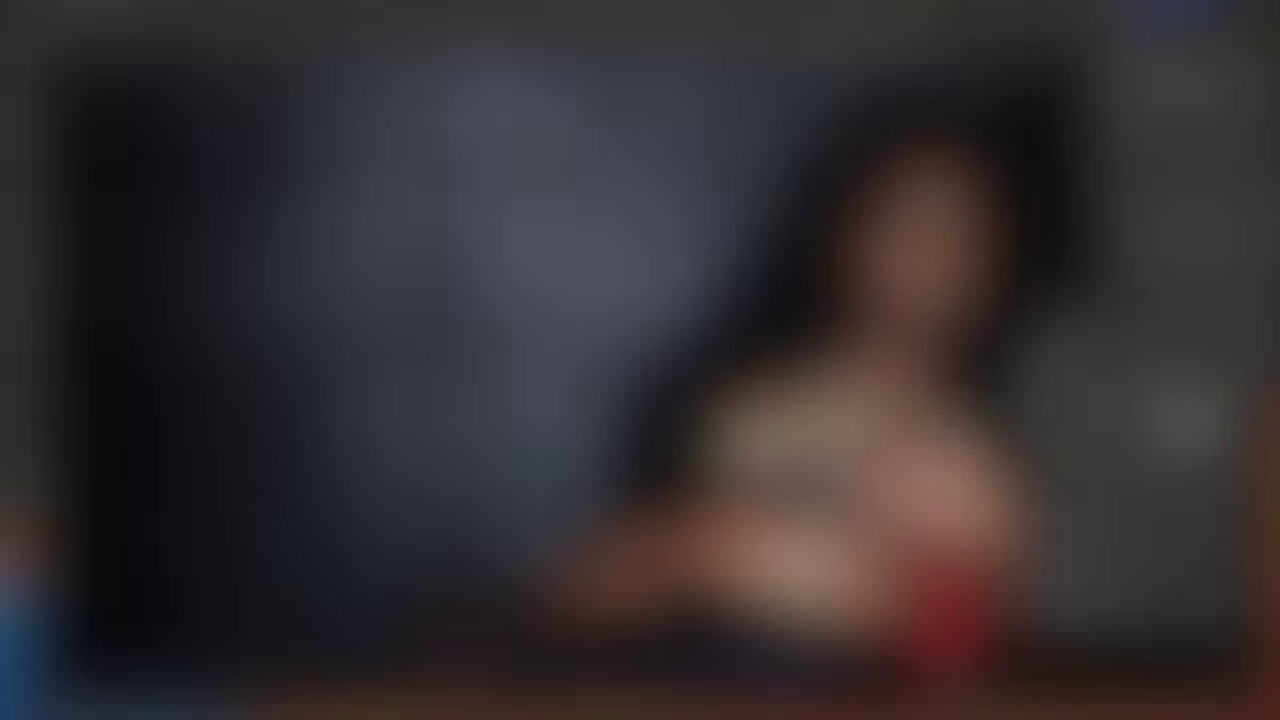
Spot-heal the five small dark blemishes on the woman's arm.
{"action": "scroll", "coordinate": [632, 293], "scroll_direction": "down", "scroll_amount": 3}
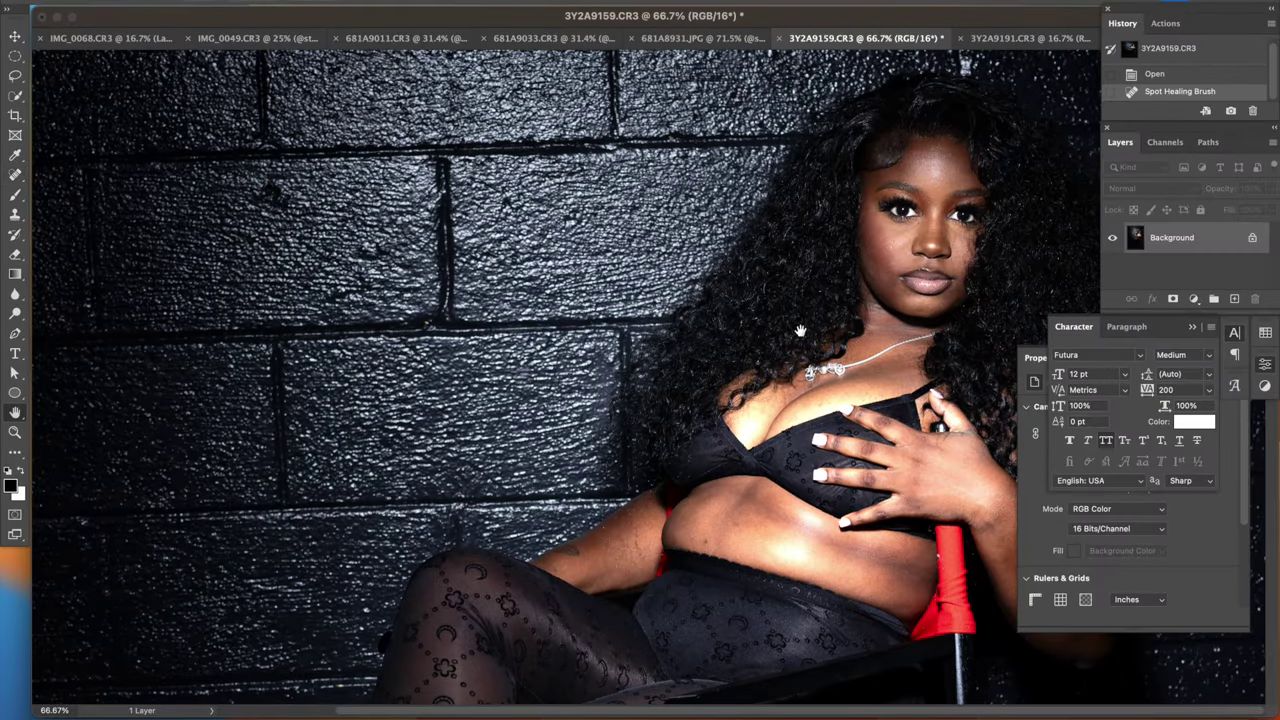
{"action": "left_click", "coordinate": [778, 540]}
{"action": "left_click", "coordinate": [706, 543]}
{"action": "left_click", "coordinate": [638, 552]}
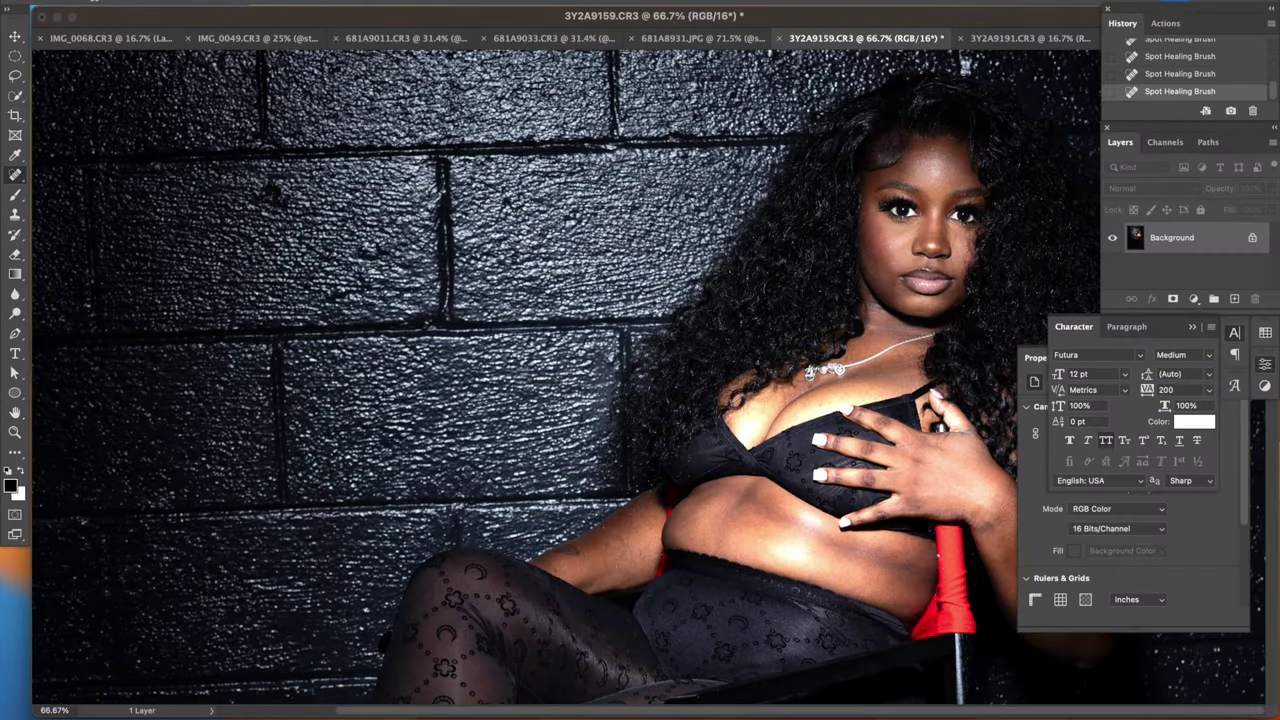
{"action": "left_click", "coordinate": [612, 543]}
{"action": "left_click", "coordinate": [620, 567]}
{"action": "scroll", "coordinate": [560, 380], "scroll_direction": "up", "scroll_amount": 1}
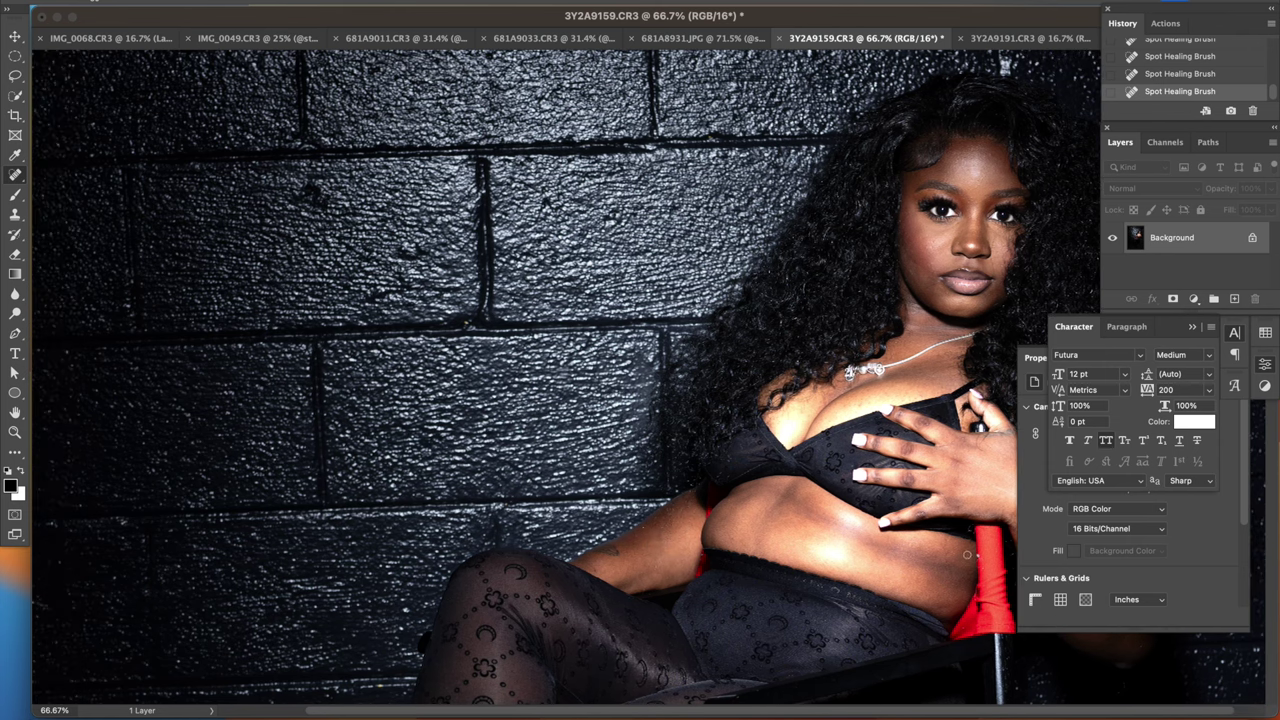
{"action": "scroll", "coordinate": [560, 380], "scroll_direction": "up", "scroll_amount": 1}
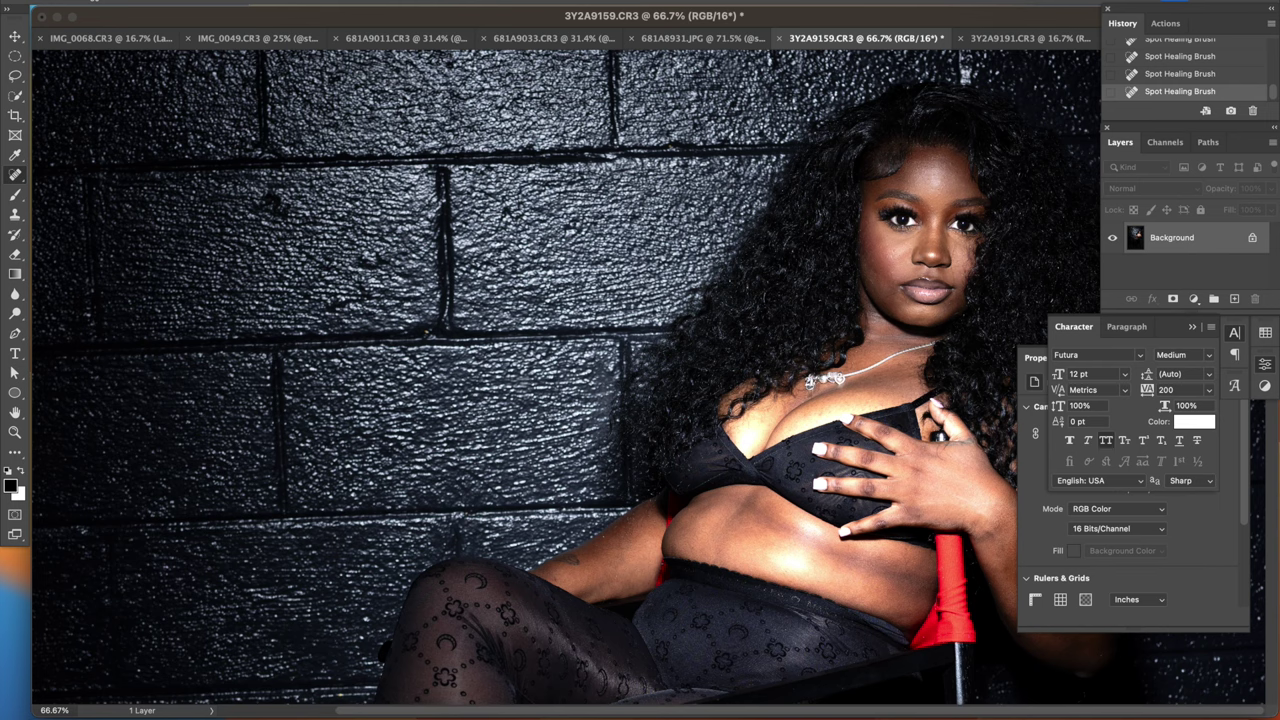
{"action": "scroll", "coordinate": [958, 267], "scroll_direction": "up", "scroll_amount": 5}
Heal the blemish under the left eye and create Layer 1 and Layer 1 copy.
{"action": "scroll", "coordinate": [958, 267], "scroll_direction": "up", "scroll_amount": 3}
{"action": "scroll", "coordinate": [958, 267], "scroll_direction": "down", "scroll_amount": 4}
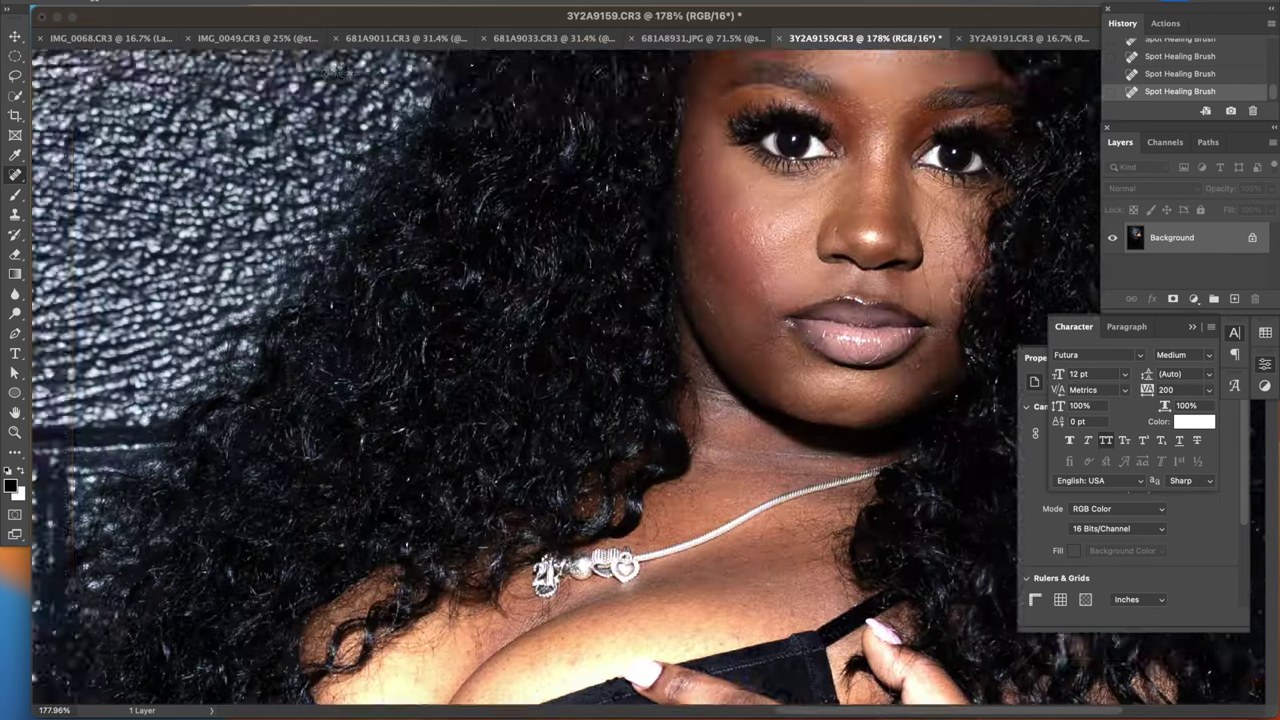
{"action": "scroll", "coordinate": [958, 267], "scroll_direction": "down", "scroll_amount": 2}
{"action": "scroll", "coordinate": [690, 374], "scroll_direction": "up", "scroll_amount": 3}
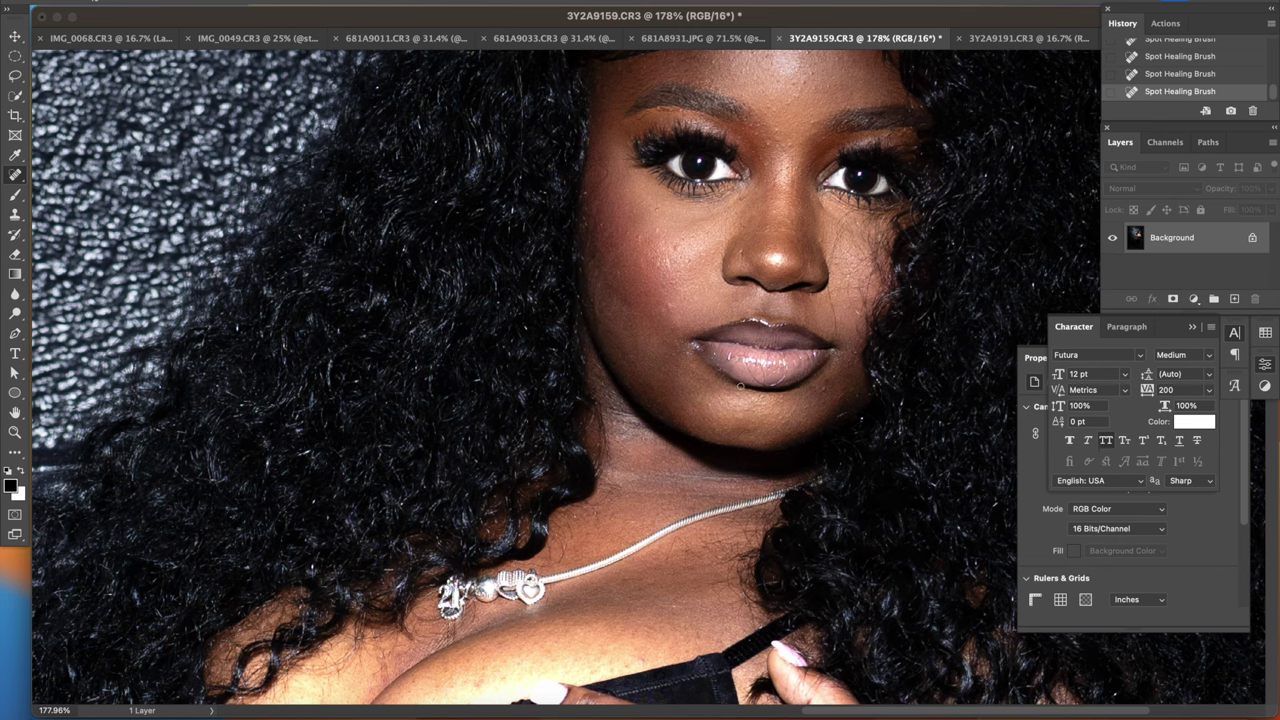
{"action": "scroll", "coordinate": [741, 386], "scroll_direction": "up", "scroll_amount": 5}
{"action": "scroll", "coordinate": [741, 386], "scroll_direction": "right", "scroll_amount": 5}
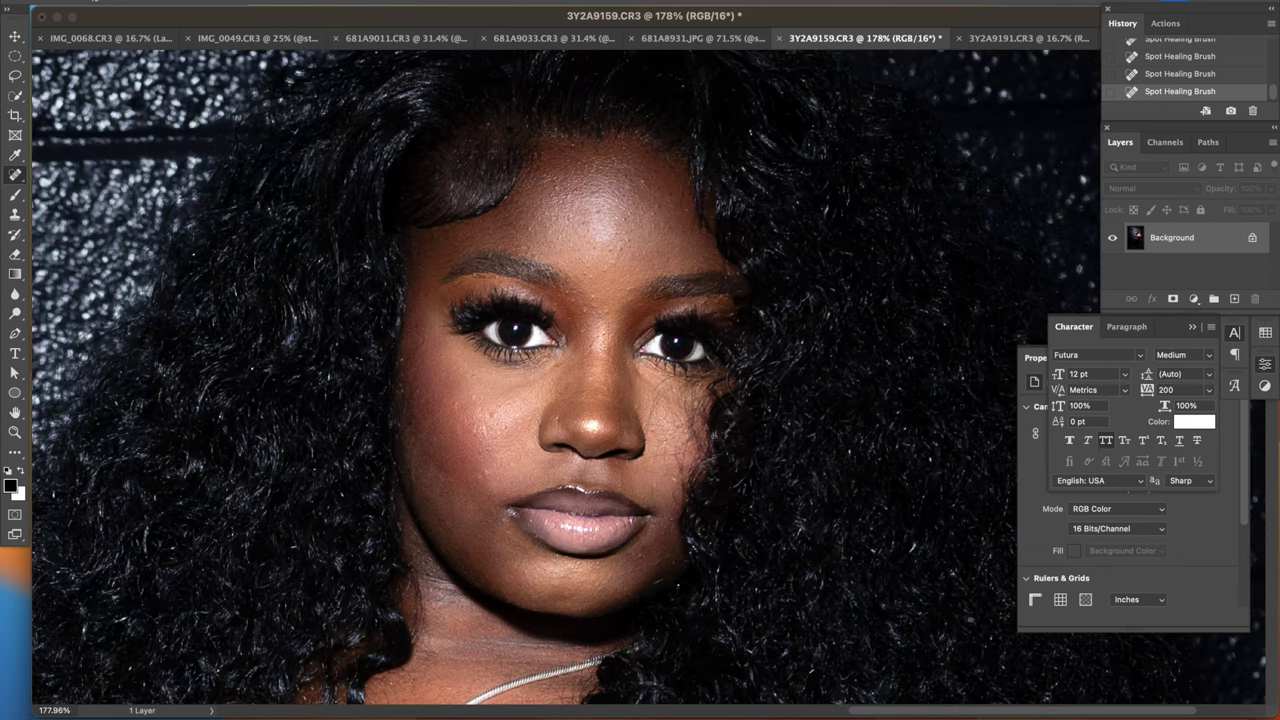
{"action": "left_click_drag", "start_coordinate": [655, 394], "coordinate": [684, 382]}
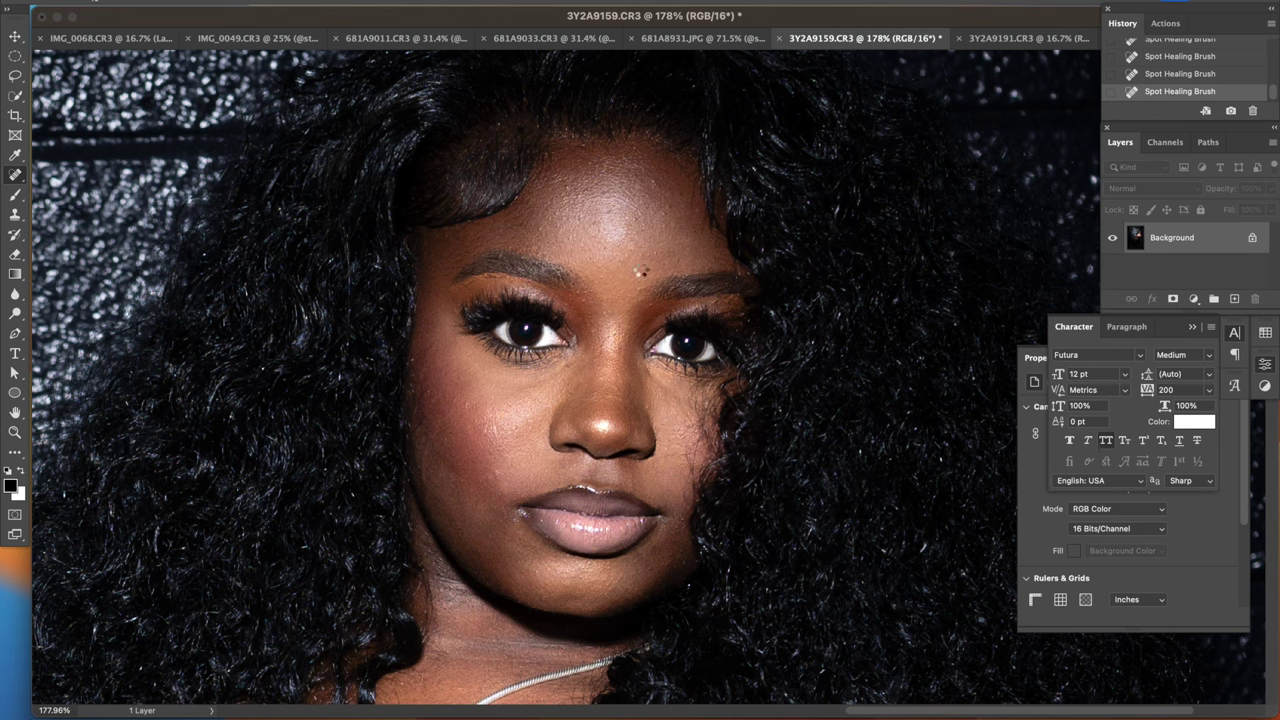
{"action": "key", "text": "super+j"}
{"action": "key", "text": "super+j"}
{"action": "key", "text": "super+f"}
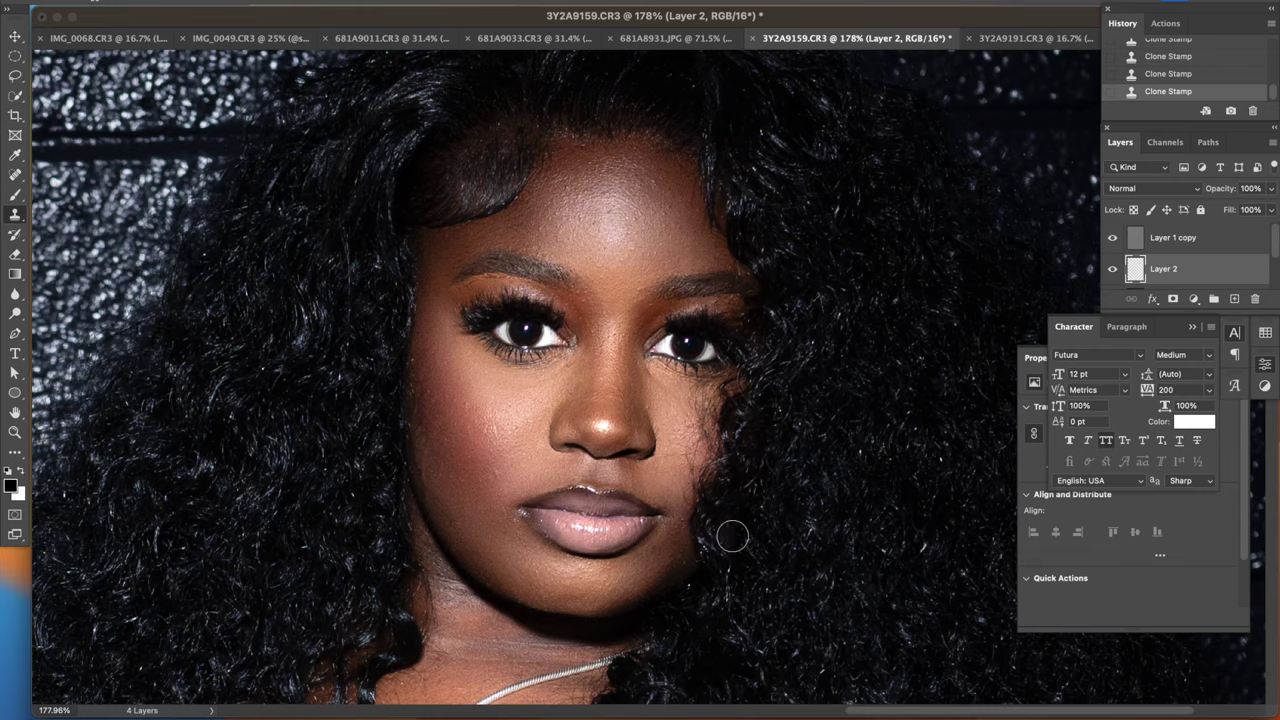
Scroll the view down from the retouched forehead toward the neck.
{"action": "scroll", "coordinate": [730, 535], "scroll_direction": "down", "scroll_amount": 5}
Clone sampled skin over the faint light line on the woman's neck.
{"action": "scroll", "coordinate": [800, 480], "scroll_direction": "down", "scroll_amount": 3}
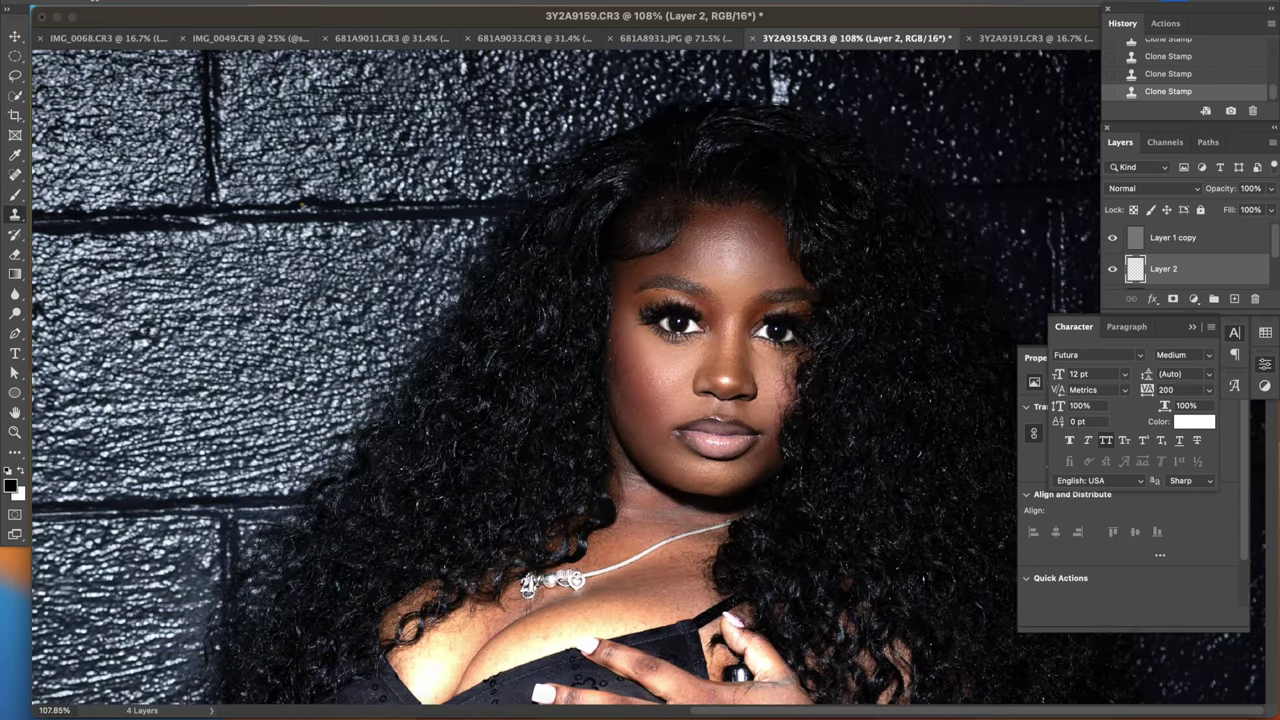
{"action": "left_click_drag", "start_coordinate": [686, 514], "coordinate": [622, 513]}
{"action": "left_click", "coordinate": [649, 502]}
{"action": "scroll", "coordinate": [642, 574], "scroll_direction": "down", "scroll_amount": 3}
{"action": "scroll", "coordinate": [642, 574], "scroll_direction": "down", "scroll_amount": 2}
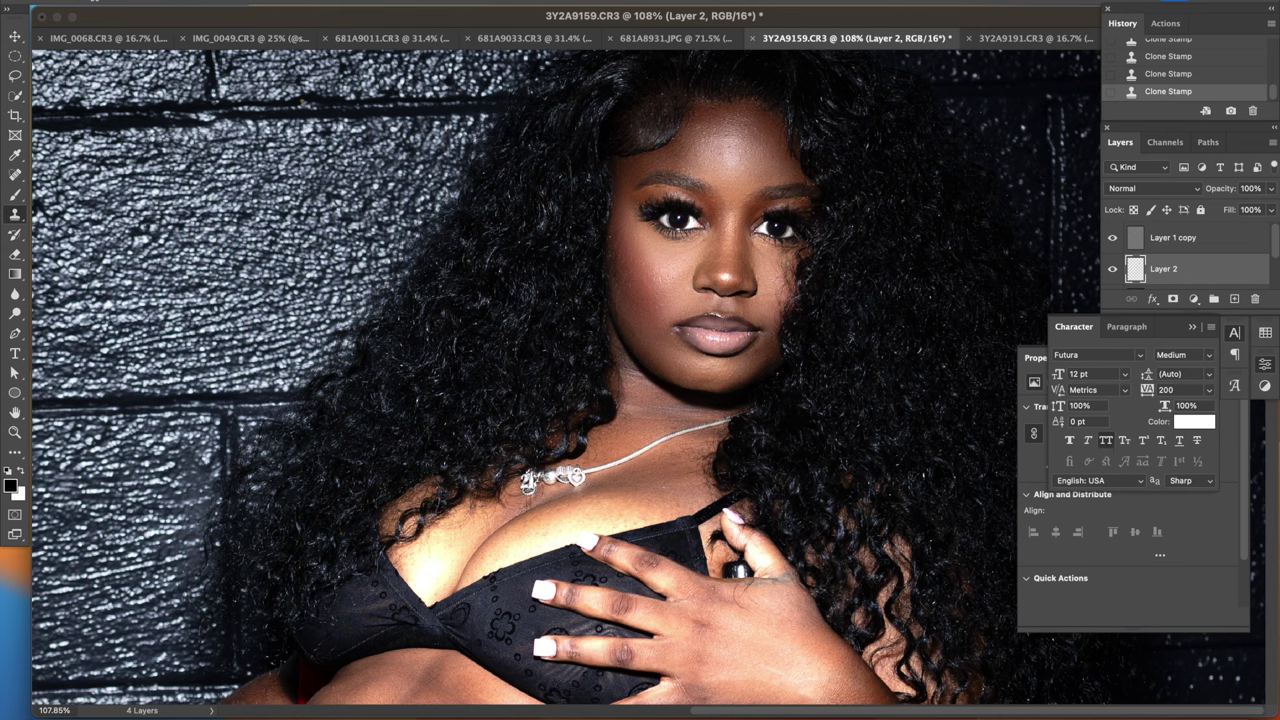
{"action": "scroll", "coordinate": [646, 495], "scroll_direction": "down", "scroll_amount": 3}
{"action": "scroll", "coordinate": [600, 460], "scroll_direction": "down", "scroll_amount": 3}
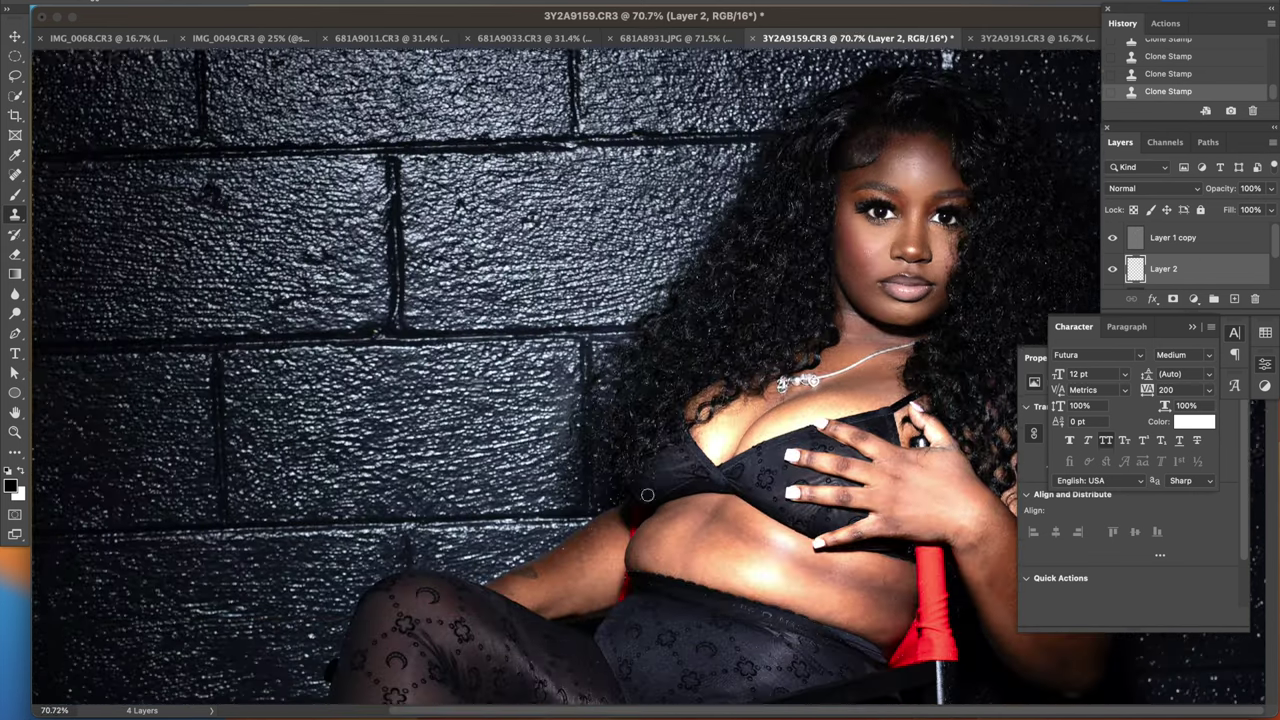
{"action": "scroll", "coordinate": [560, 440], "scroll_direction": "down", "scroll_amount": 3}
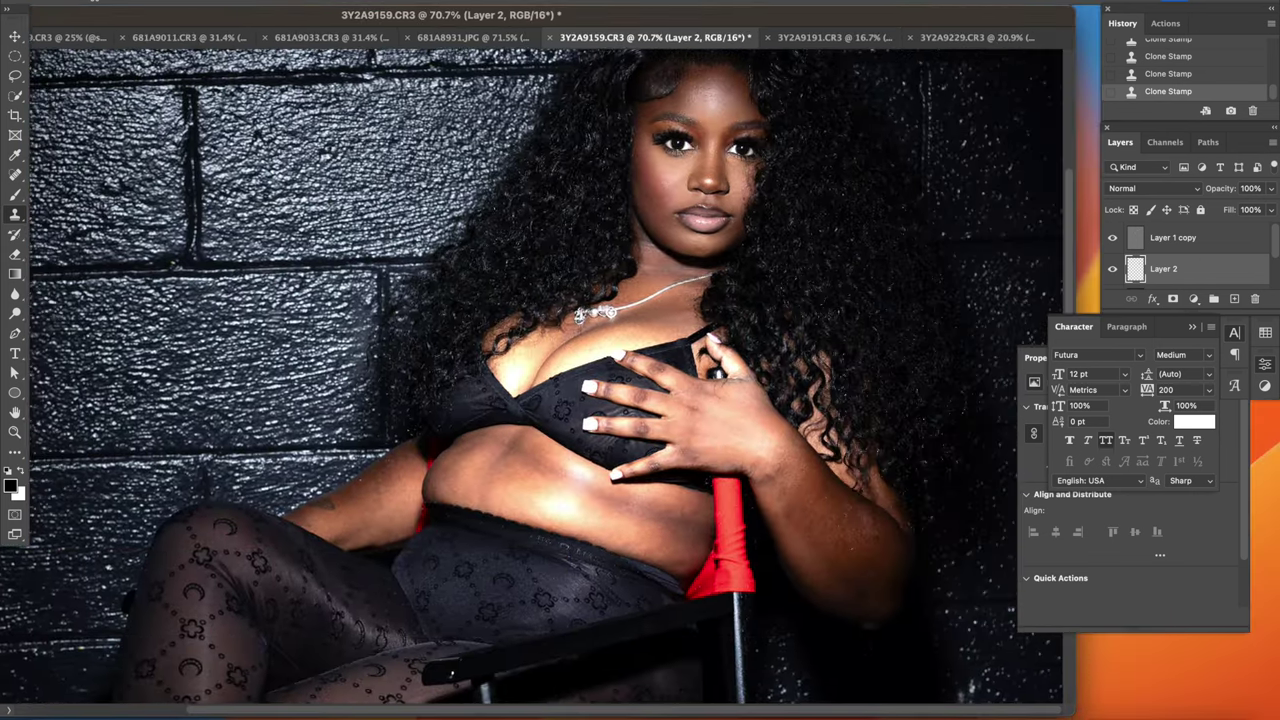
Check the brush settings and erase stray cloning near the arm.
{"action": "right_click", "coordinate": [400, 445]}
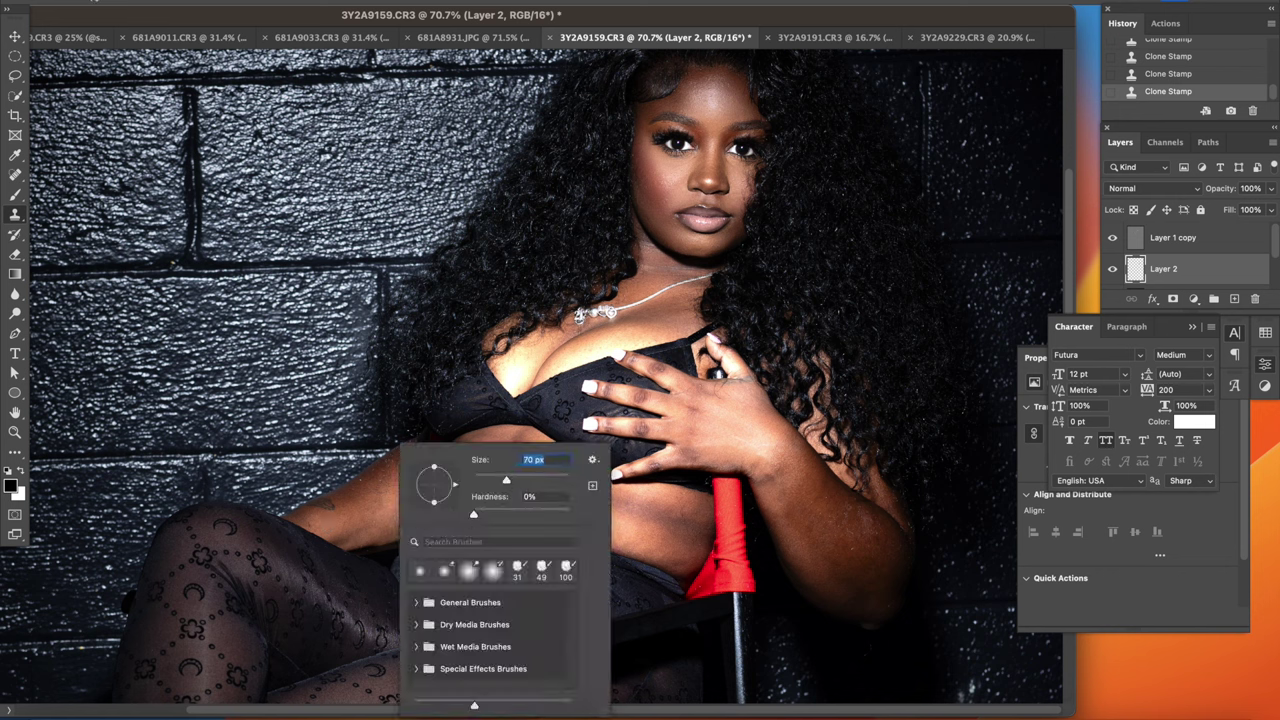
{"action": "key", "text": "Return"}
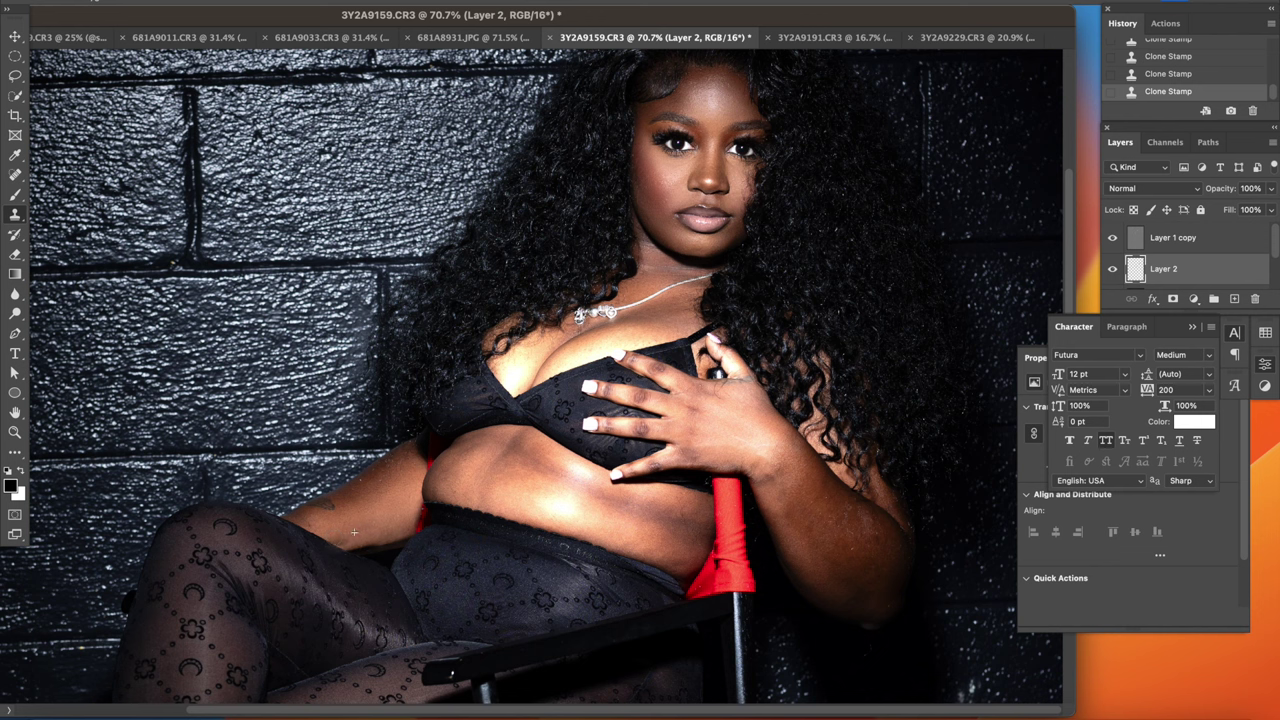
{"action": "key", "text": "e"}
{"action": "mouse_move", "coordinate": [424, 502]}
{"action": "left_mouse_down"}
{"action": "mouse_move", "coordinate": [397, 545]}
{"action": "mouse_move", "coordinate": [292, 525]}
{"action": "left_mouse_up"}
Clone clean skin over the several small blemishes along the waist.
{"action": "key", "text": "s"}
{"action": "left_click", "coordinate": [450, 466]}
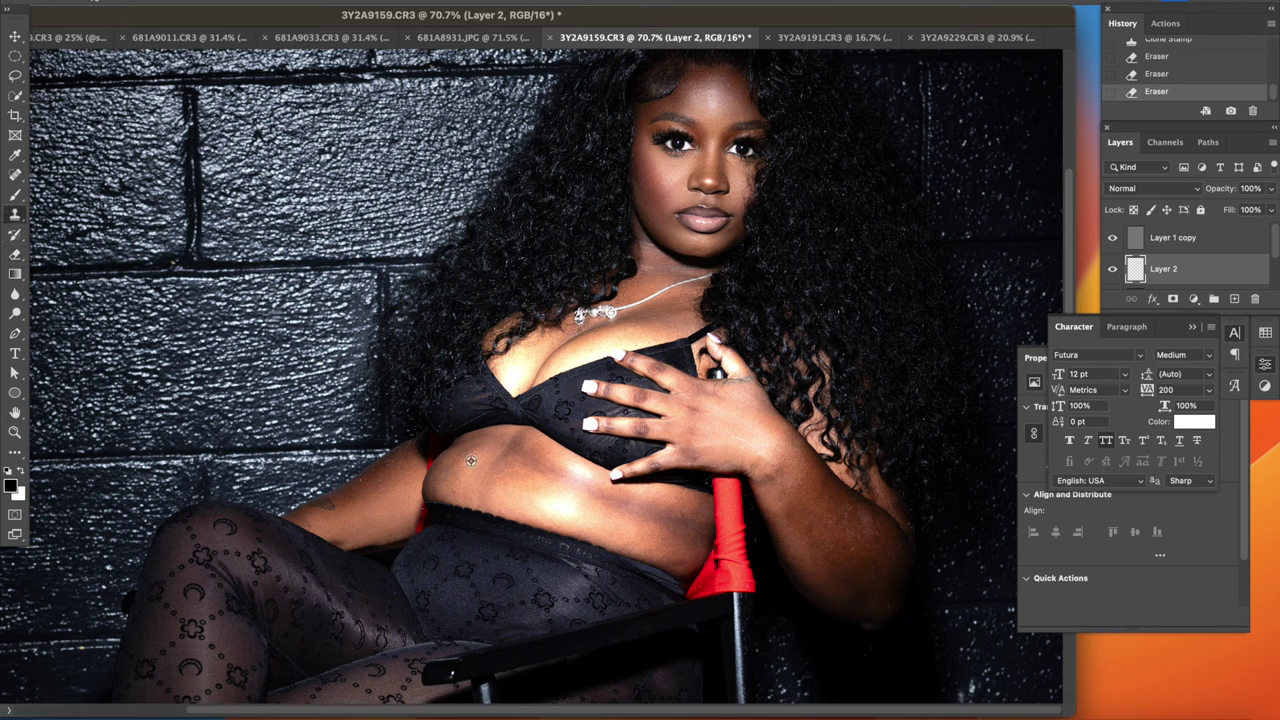
{"action": "left_click", "coordinate": [496, 447]}
{"action": "left_click", "coordinate": [457, 467]}
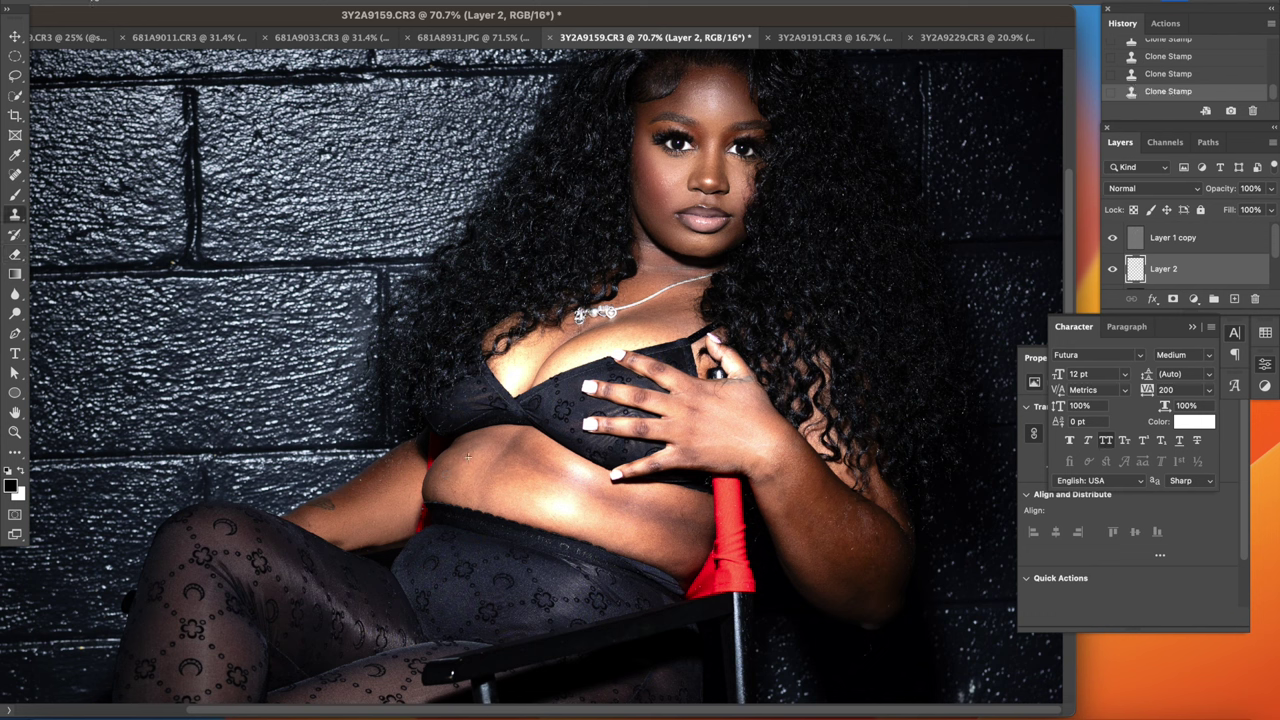
{"action": "left_click", "coordinate": [456, 470], "text": "alt"}
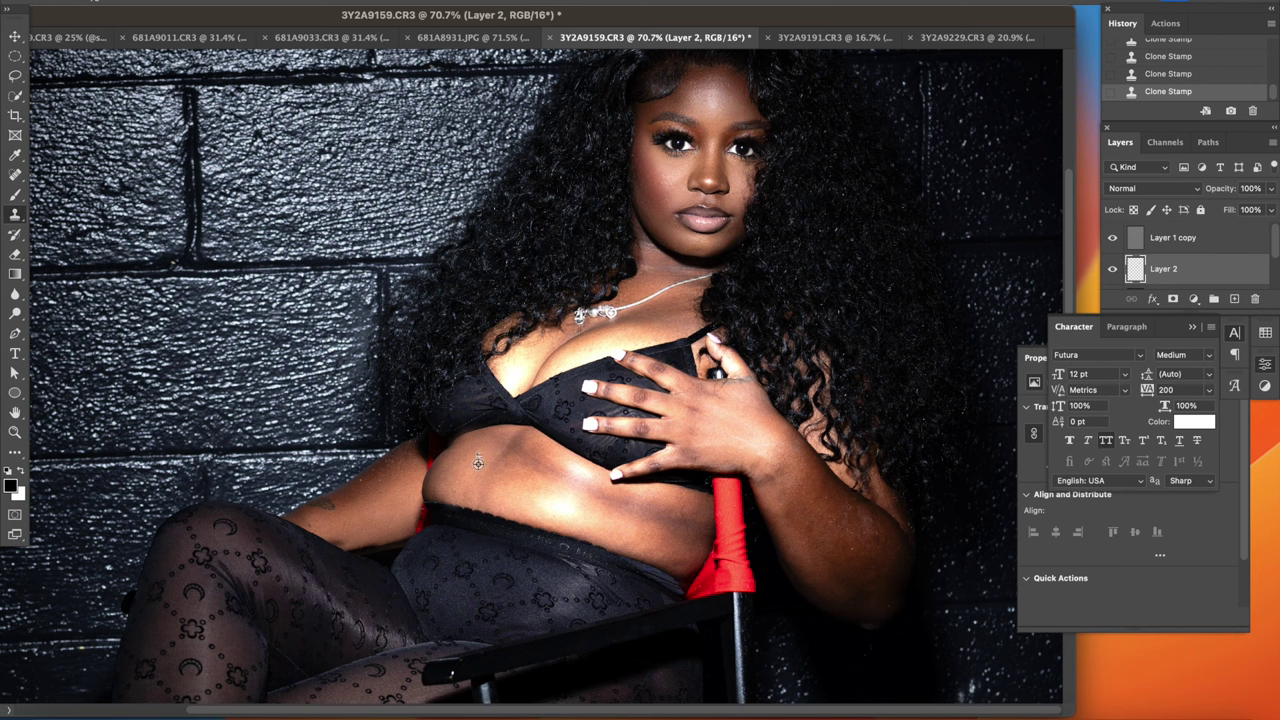
{"action": "left_click", "coordinate": [487, 458]}
{"action": "left_click", "coordinate": [515, 481], "text": "alt"}
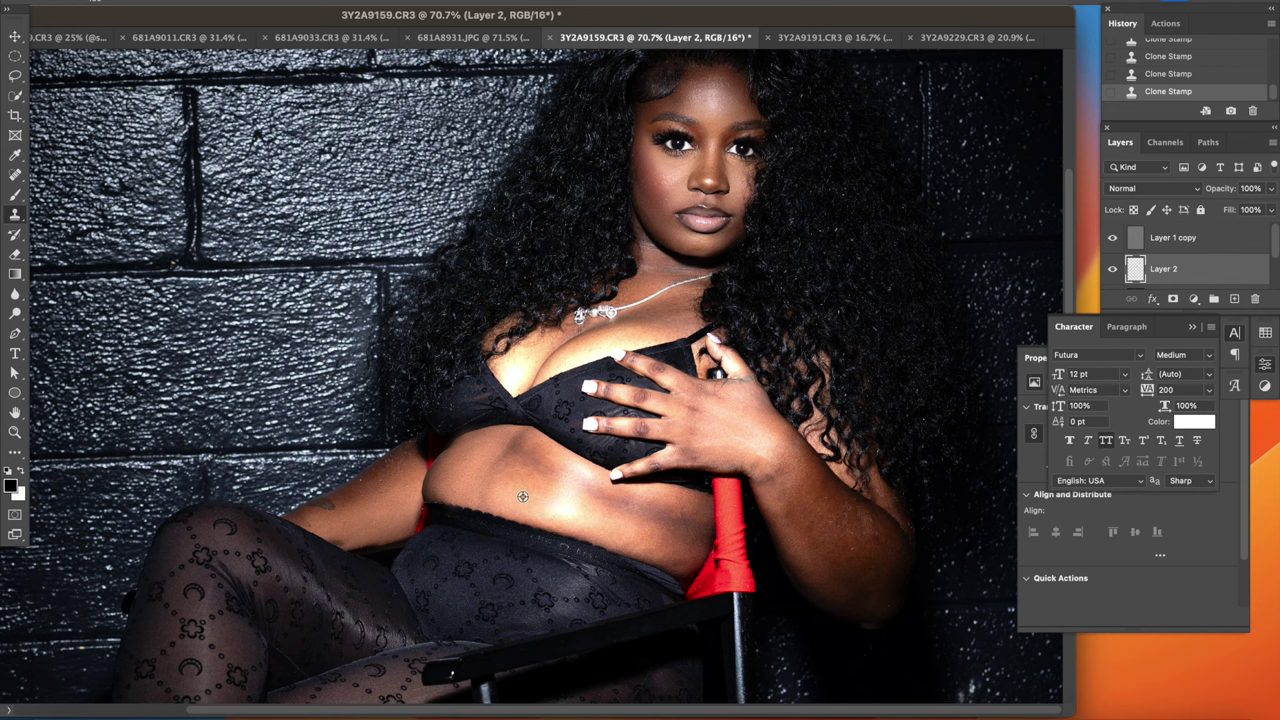
{"action": "left_click_drag", "start_coordinate": [499, 510], "coordinate": [491, 505]}
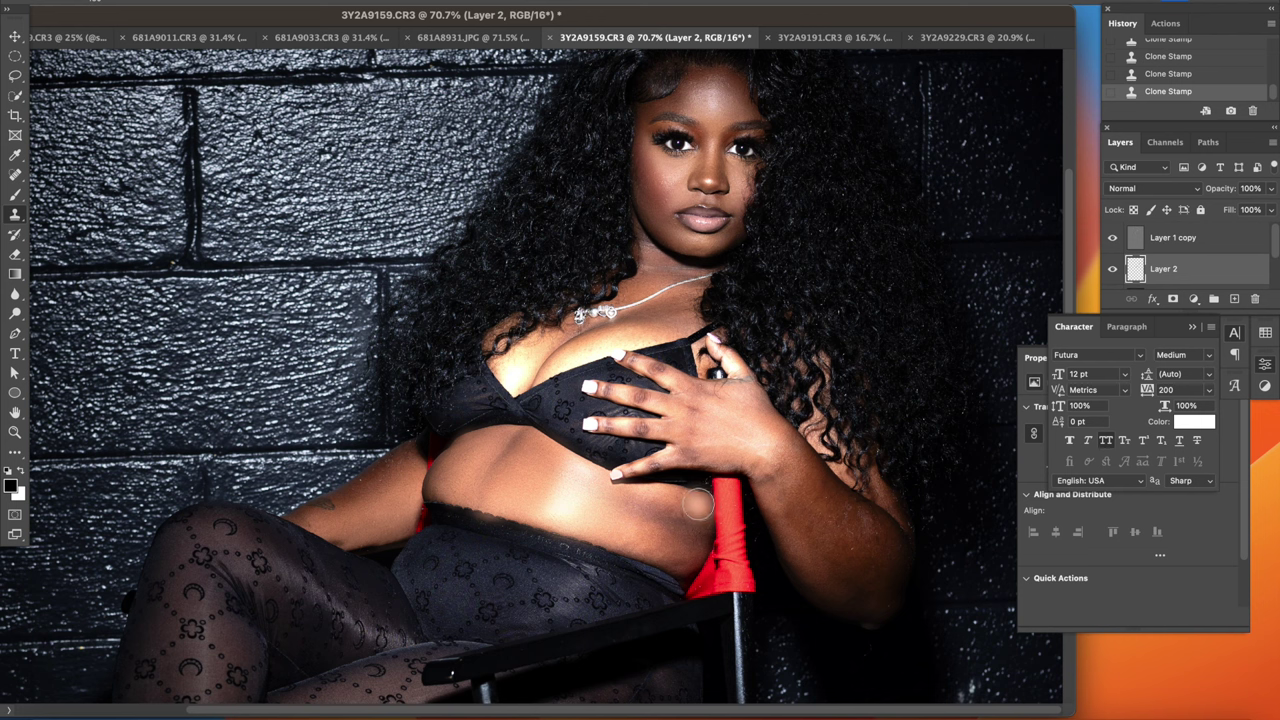
Sample skin above the navel, then erase overdone cloning on the belly with two strokes.
{"action": "key", "text": "XF86MonBrightnessUp"}
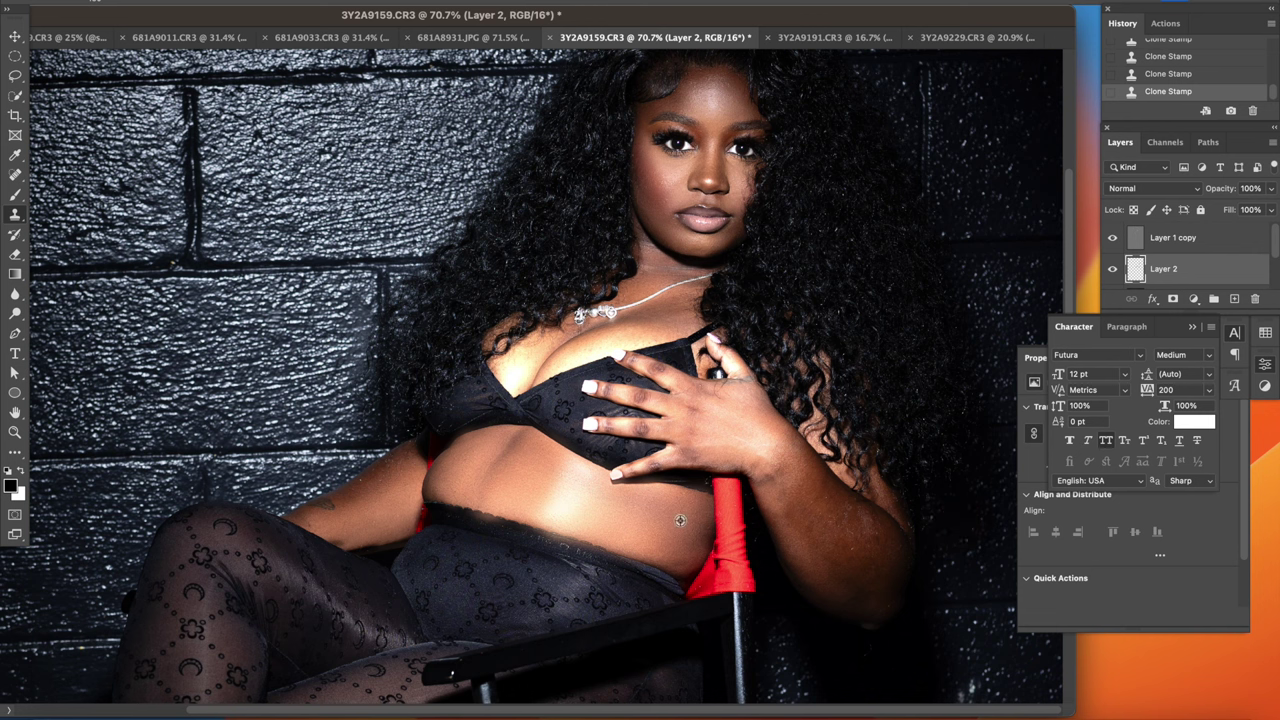
{"action": "left_click", "coordinate": [687, 538]}
{"action": "key", "text": "e"}
{"action": "right_click", "coordinate": [575, 475]}
{"action": "key", "text": "Escape"}
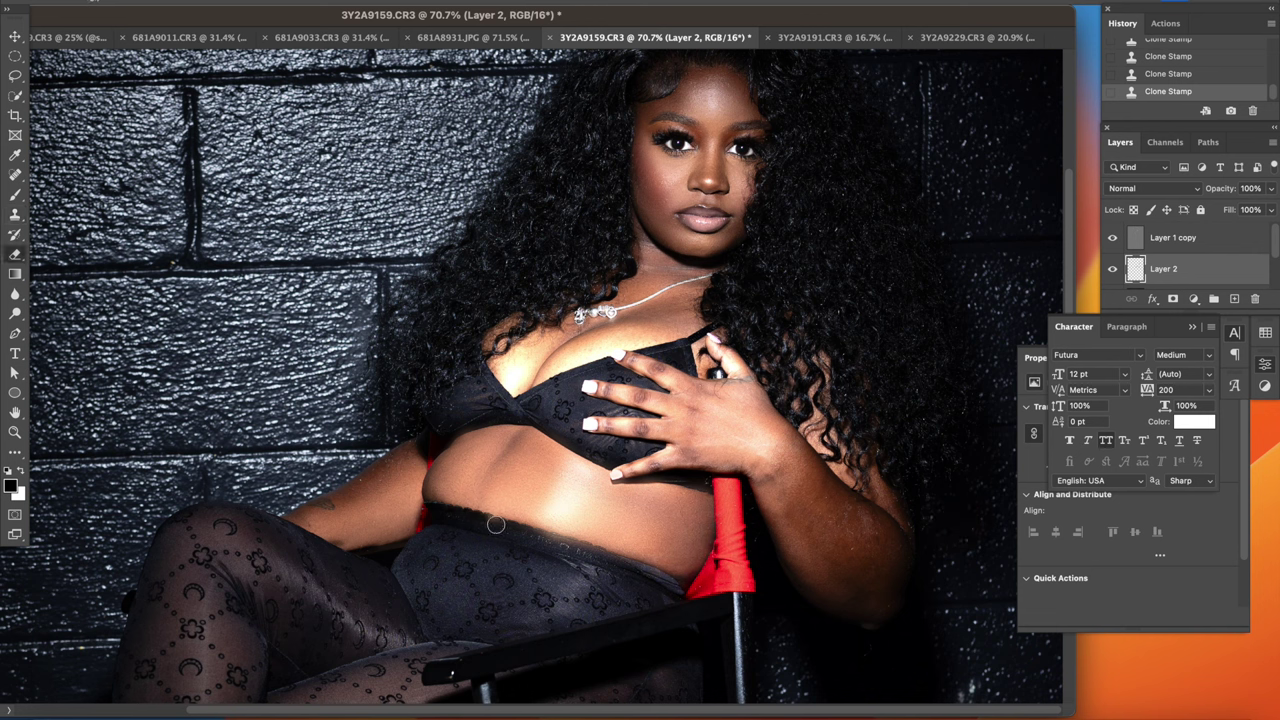
{"action": "left_click_drag", "start_coordinate": [622, 566], "coordinate": [593, 555]}
{"action": "left_click_drag", "start_coordinate": [660, 478], "coordinate": [618, 463]}
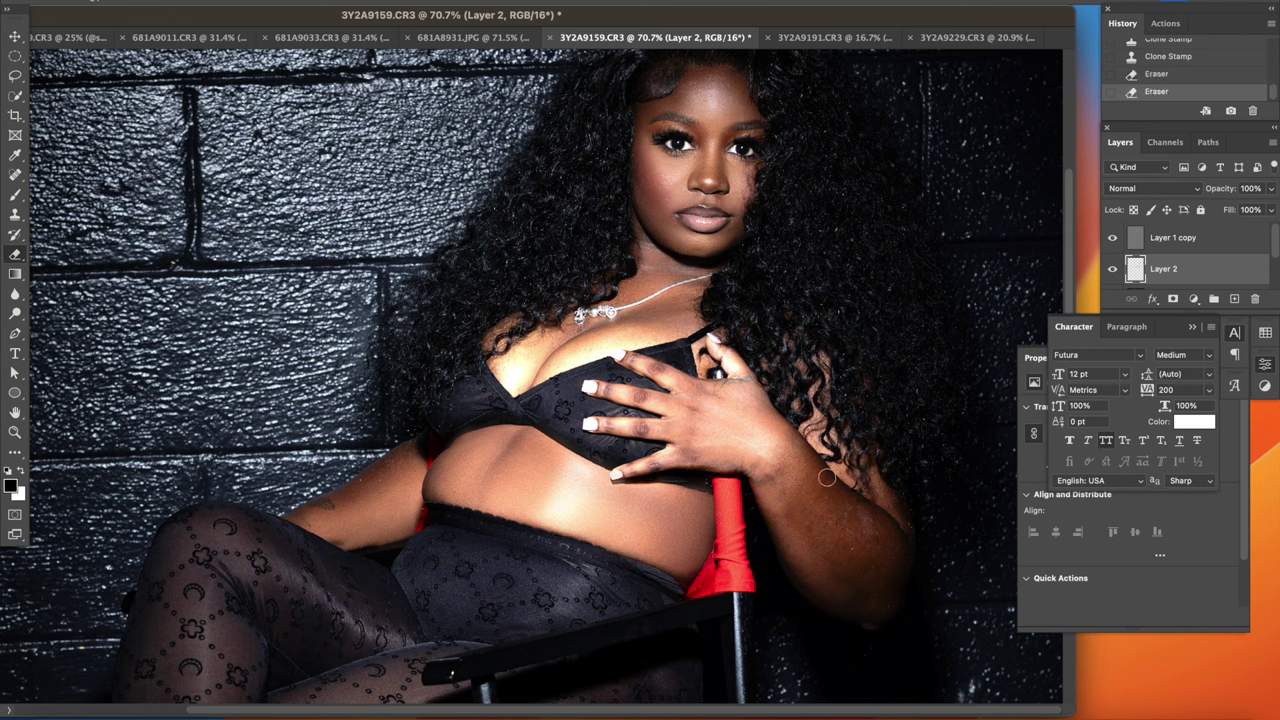
{"action": "scroll", "coordinate": [882, 483], "scroll_direction": "down", "scroll_amount": 3}
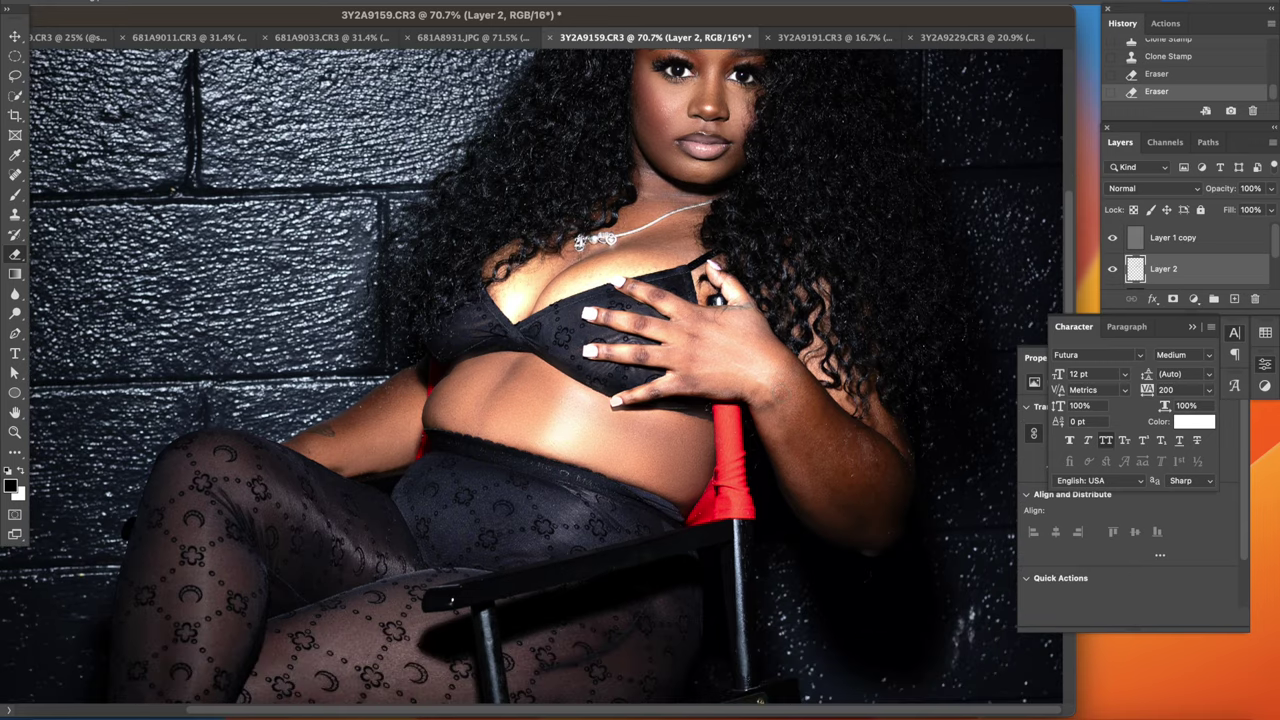
Erase the leftover Layer 2 cloning near the belly.
{"action": "left_click_drag", "start_coordinate": [556, 362], "coordinate": [528, 341]}
{"action": "left_click", "coordinate": [424, 344]}
{"action": "key", "text": "s"}
{"action": "scroll", "coordinate": [816, 418], "scroll_direction": "down", "scroll_amount": 1}
Clone clean skin over the forearm blemish and fit the whole portrait in view.
{"action": "left_click", "coordinate": [818, 410]}
{"action": "left_click", "coordinate": [816, 410]}
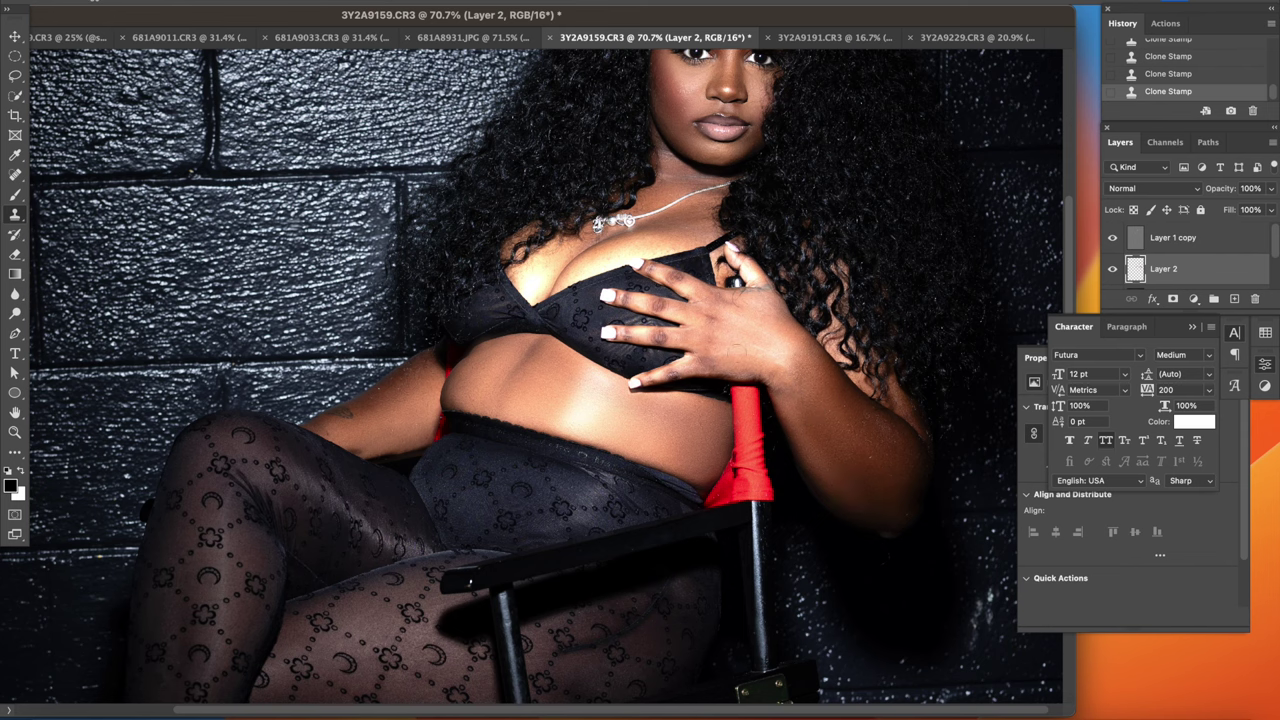
{"action": "key", "text": "super+minus"}
{"action": "key", "text": "super+minus"}
{"action": "key", "text": "super+minus"}
{"action": "left_click_drag", "start_coordinate": [367, 31], "coordinate": [737, 31]}
Stamp visible layers into Layer 3 and reshape the body contours with Liquify.
{"action": "key", "text": "super+alt+shift+e"}
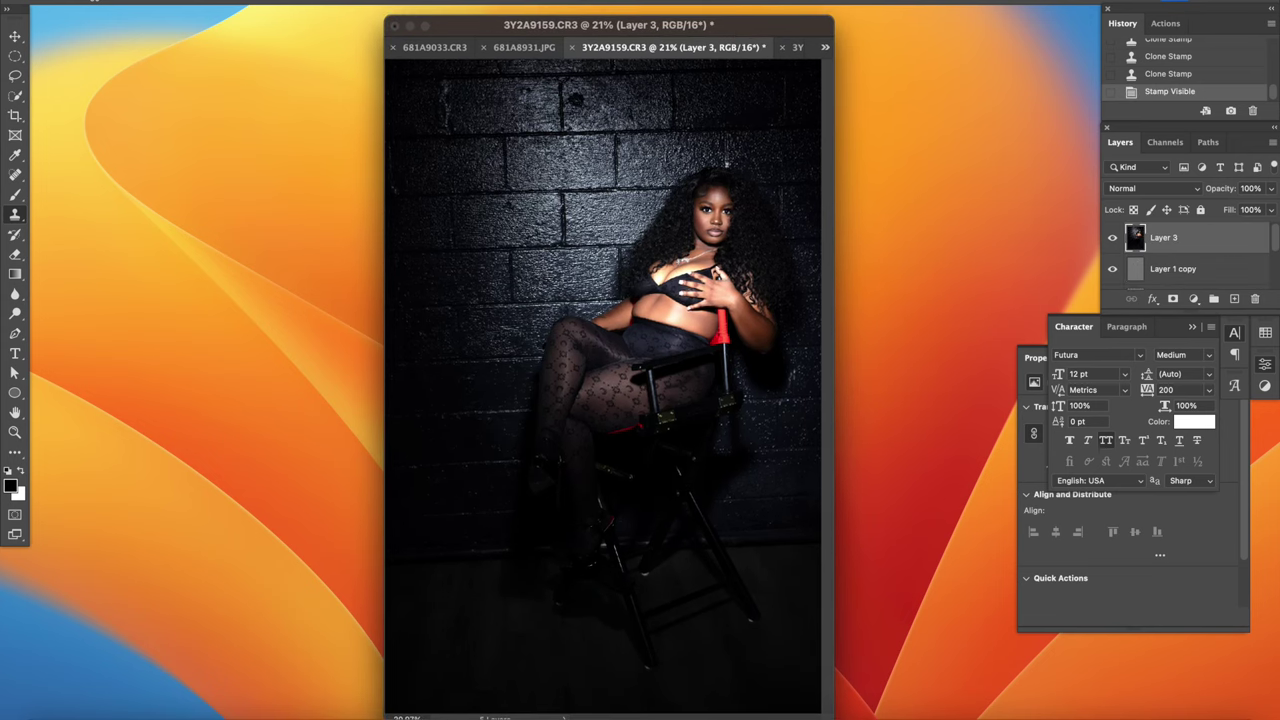
{"action": "key", "text": "super+shift+x"}
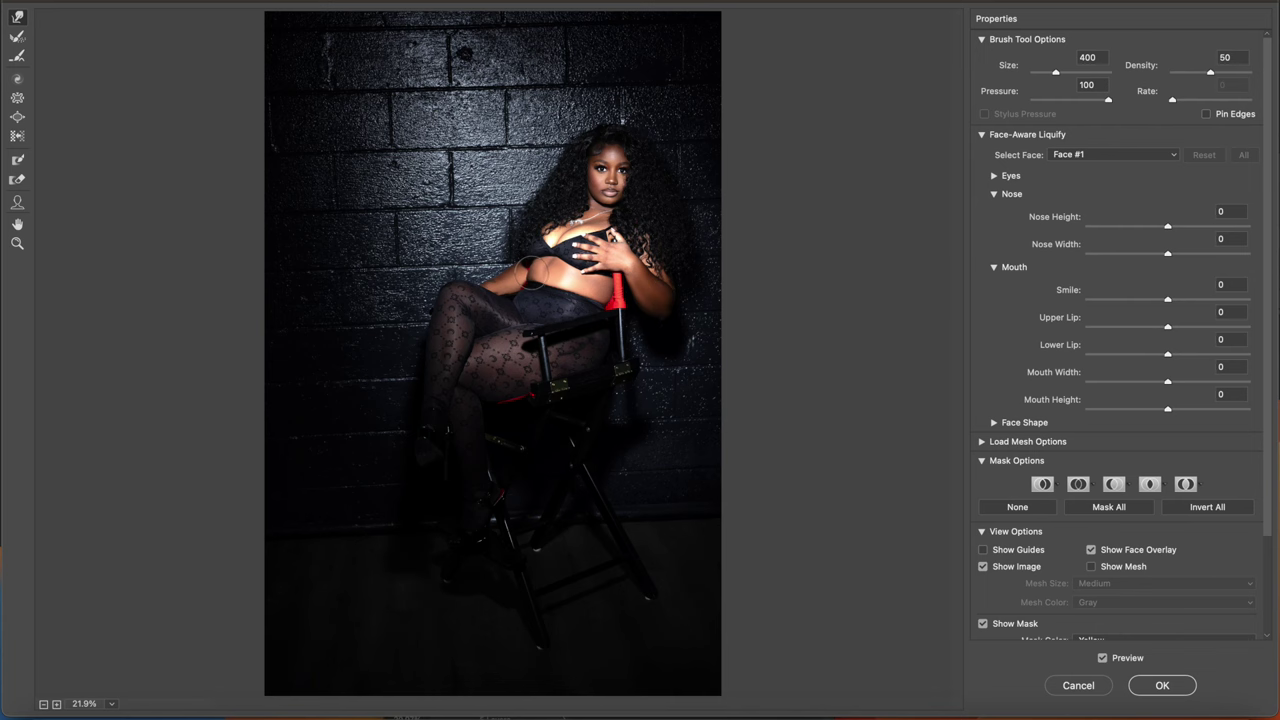
{"action": "key", "text": "super+equal"}
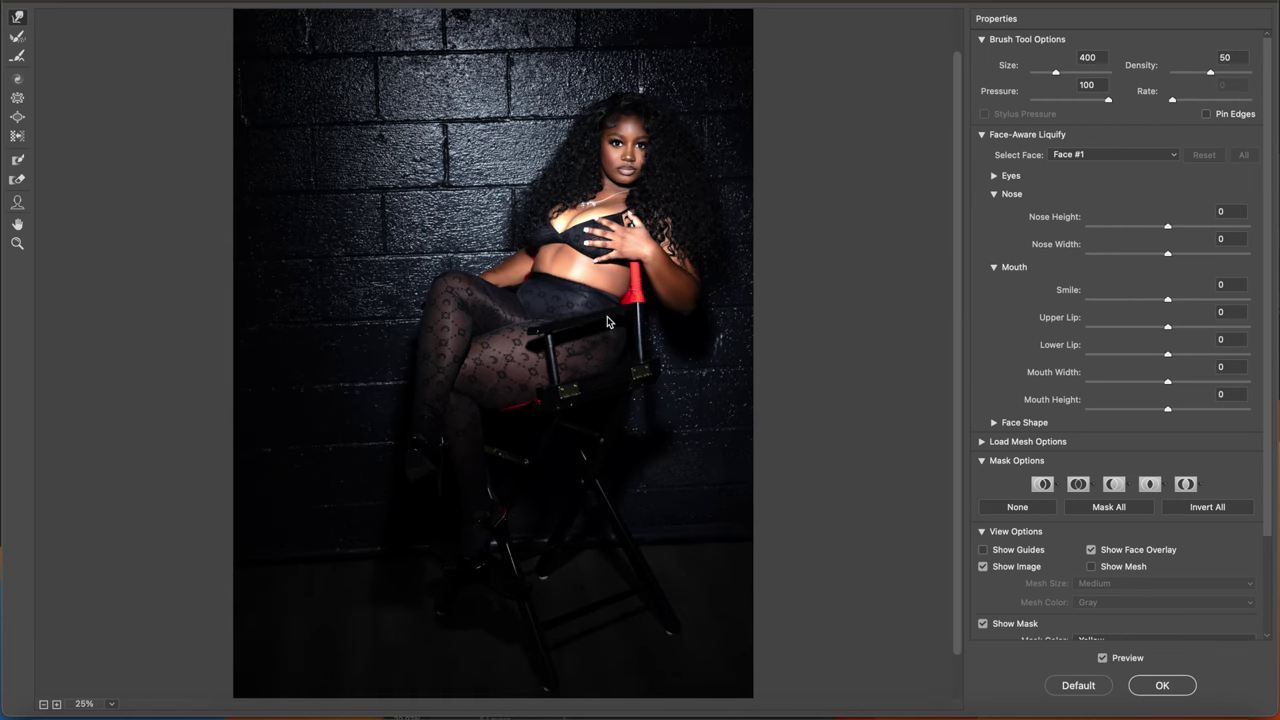
{"action": "key", "text": "super+equal"}
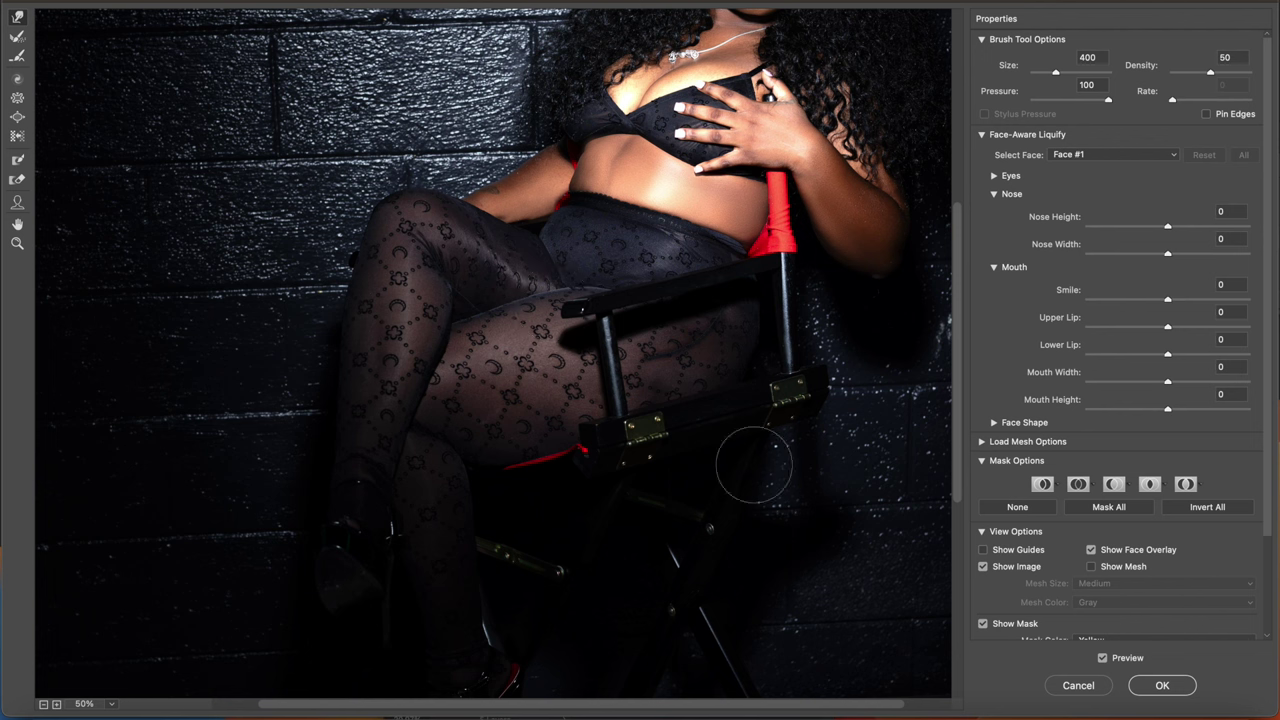
{"action": "key", "text": "bracketleft"}
{"action": "key", "text": "bracketleft"}
{"action": "key", "text": "bracketleft"}
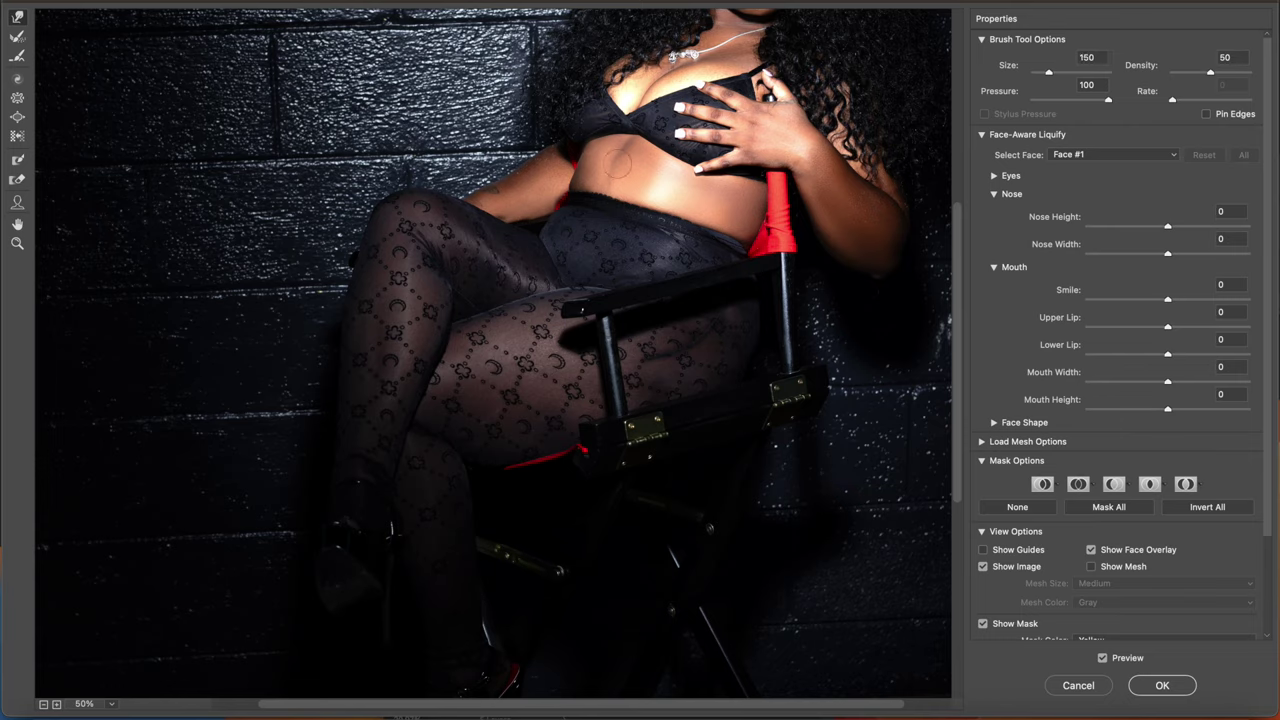
{"action": "key", "text": "bracketright"}
{"action": "scroll", "coordinate": [616, 163], "scroll_direction": "down", "scroll_amount": 1}
{"action": "left_click", "coordinate": [1162, 685]}
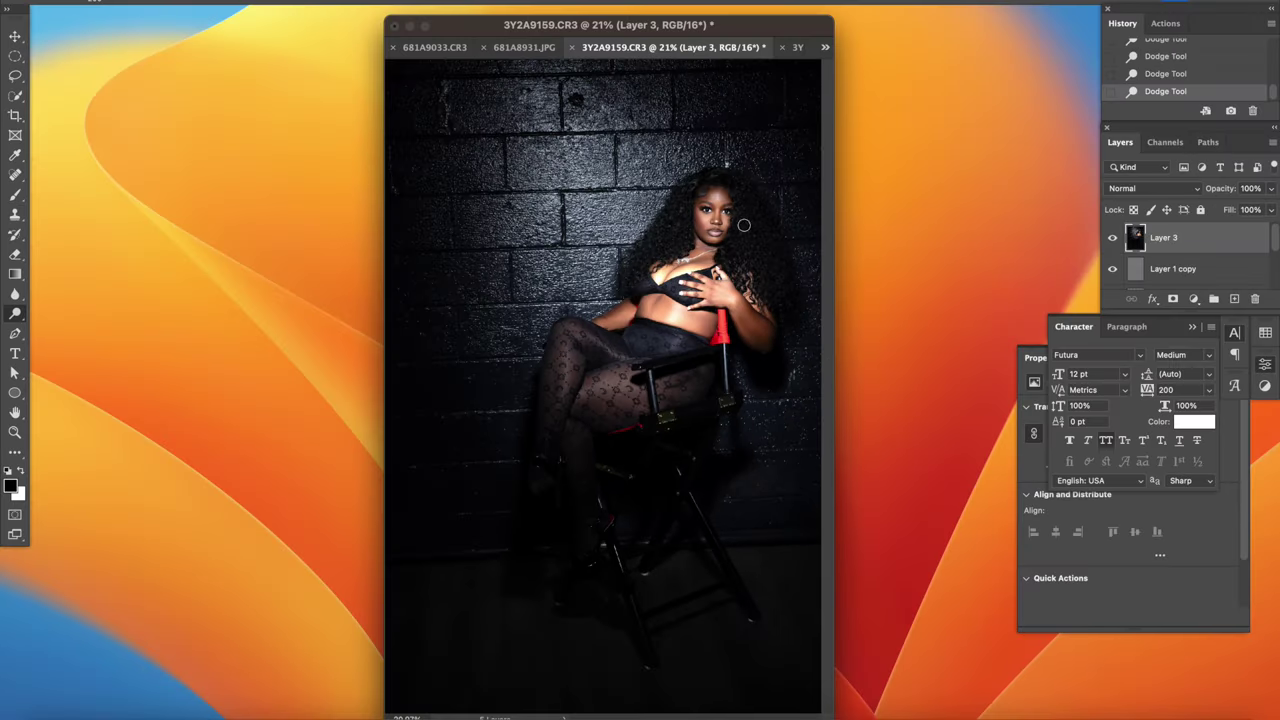
Drag the text layer from 3Y2A9229.CR3 onto the 3Y2A9159.CR3 portrait.
{"action": "left_click", "coordinate": [797, 47]}
{"action": "left_click", "coordinate": [886, 169]}
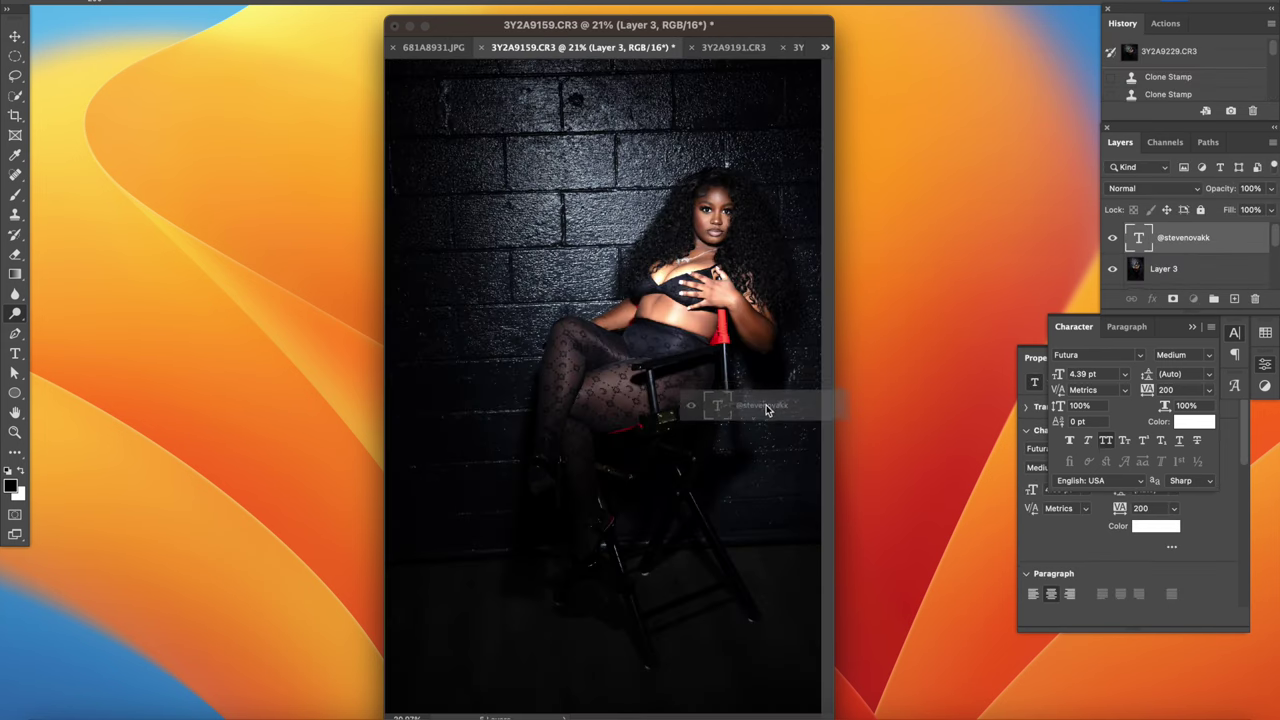
{"action": "left_click_drag", "start_coordinate": [445, 68], "coordinate": [799, 445]}
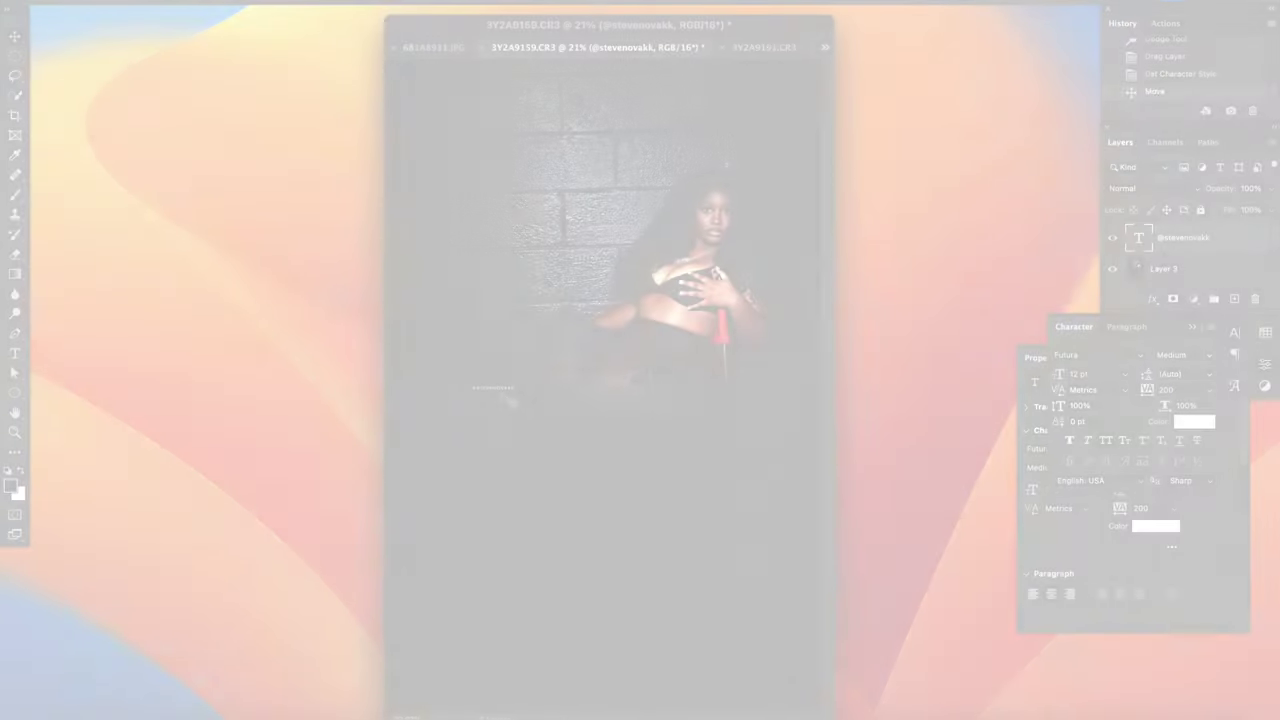